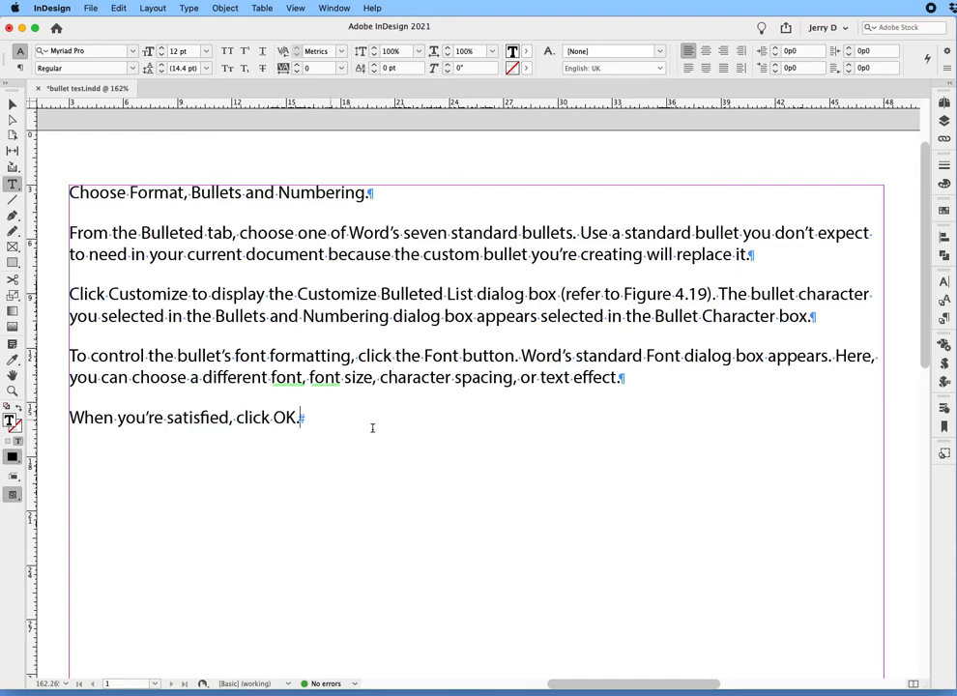
- Apply automatic numbering to all paragraphs in the text frame
{"action": "key", "text": "super+a"}
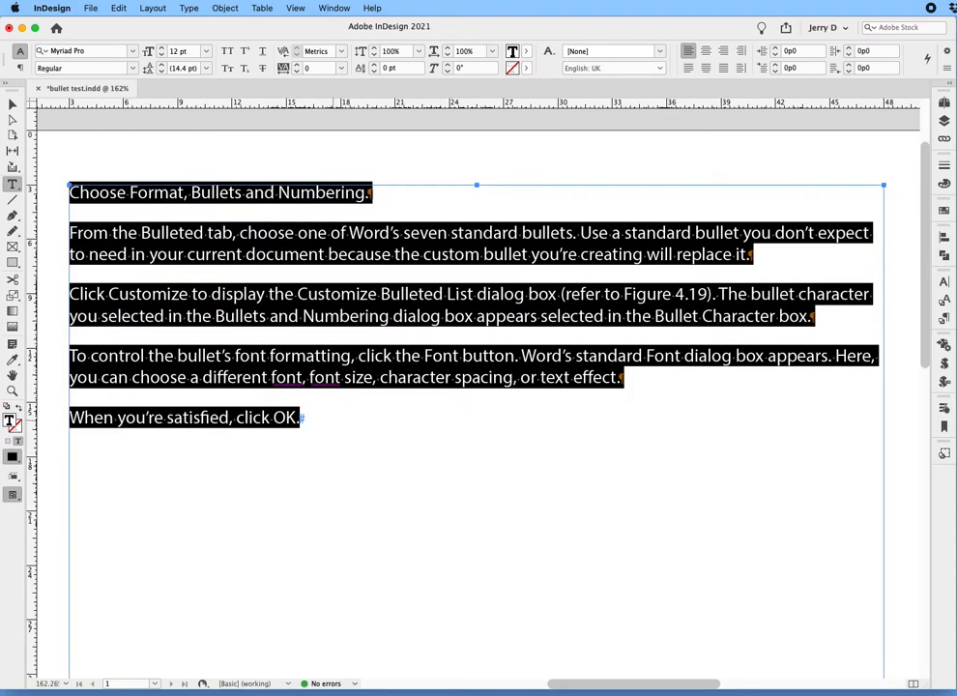
{"action": "left_click", "coordinate": [193, 8]}
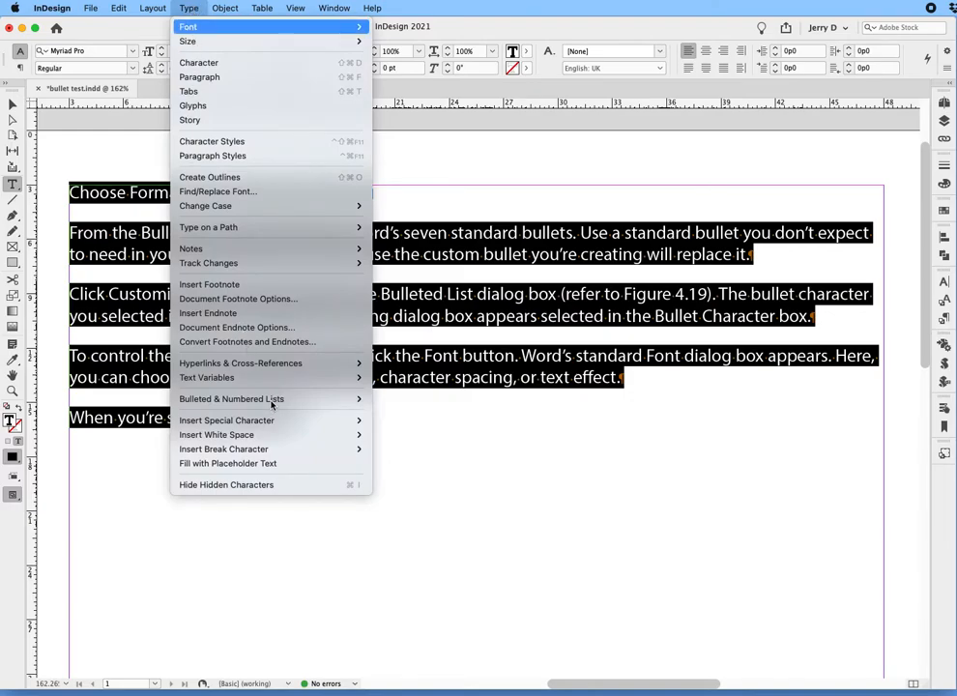
{"action": "mouse_move", "coordinate": [273, 400]}
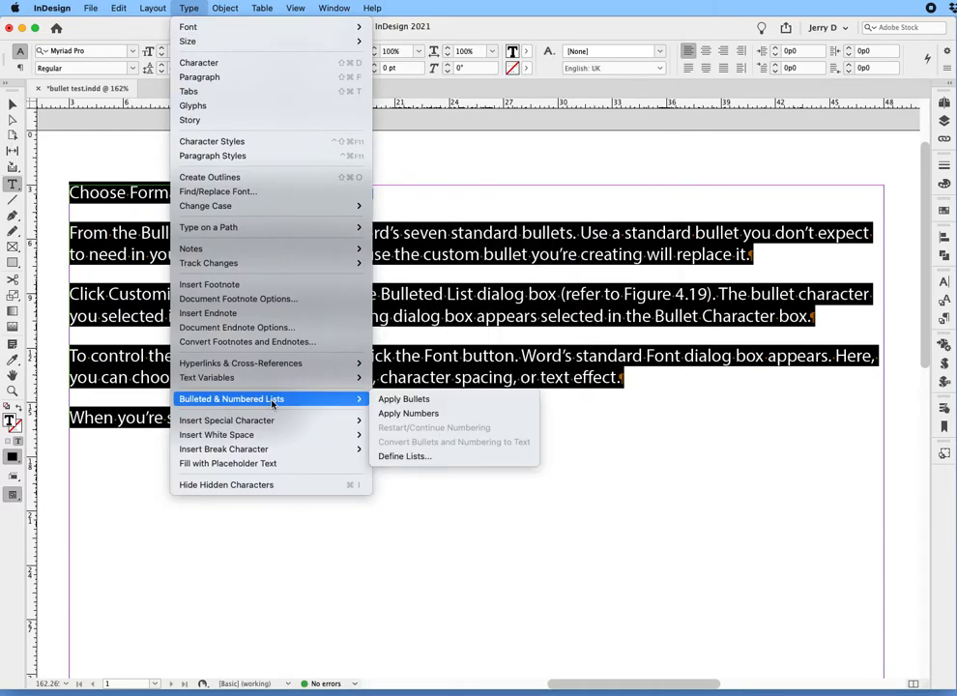
{"action": "left_click", "coordinate": [396, 413]}
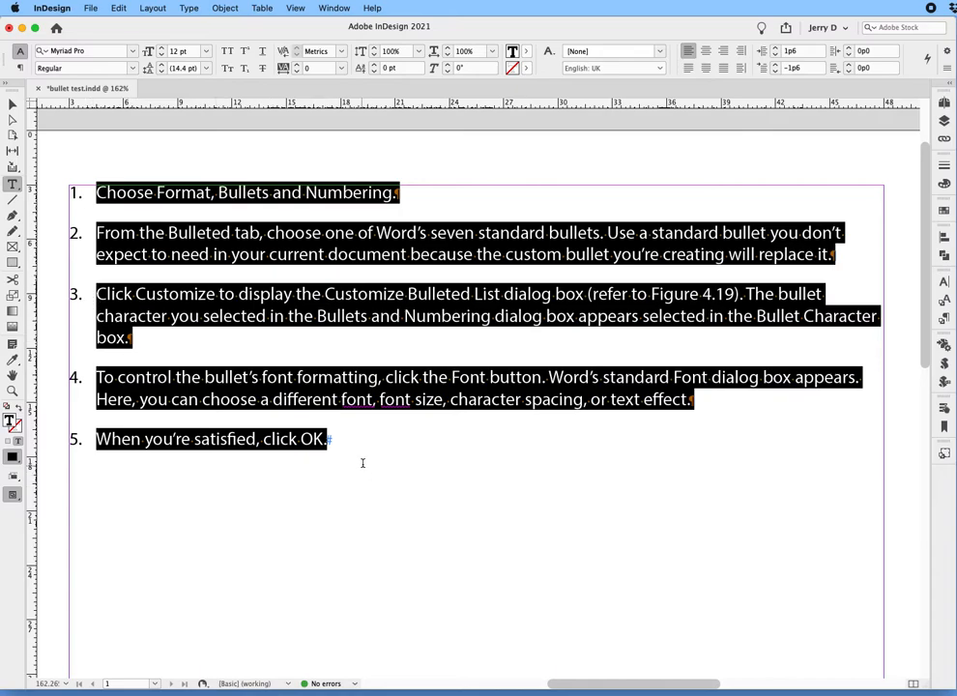
- Try adding an empty numbered item after item 3 and remove it again
{"action": "left_click", "coordinate": [342, 442]}
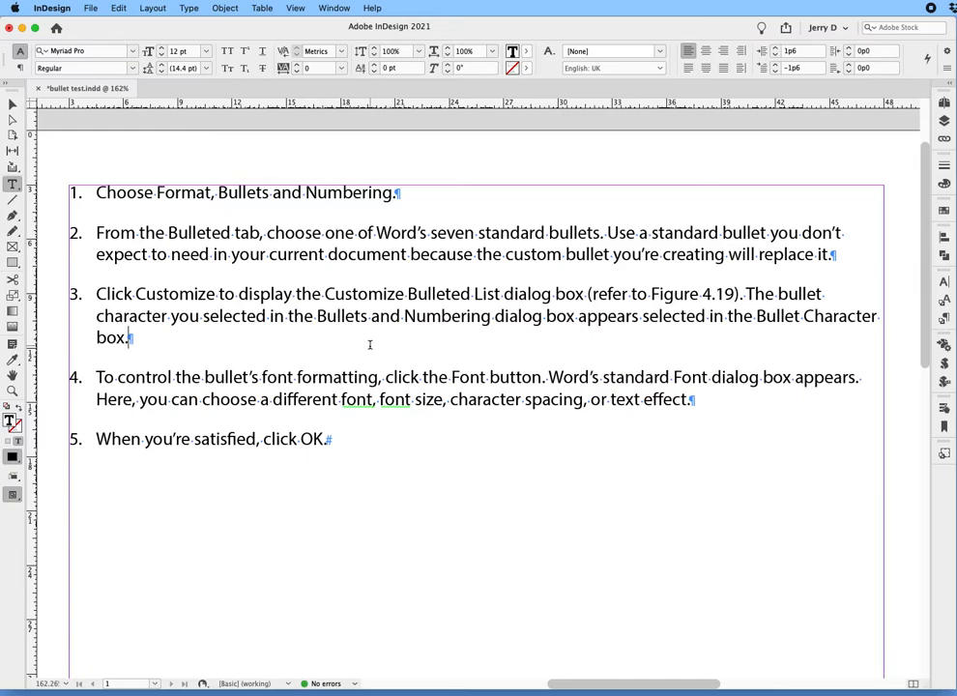
{"action": "key", "text": "Return"}
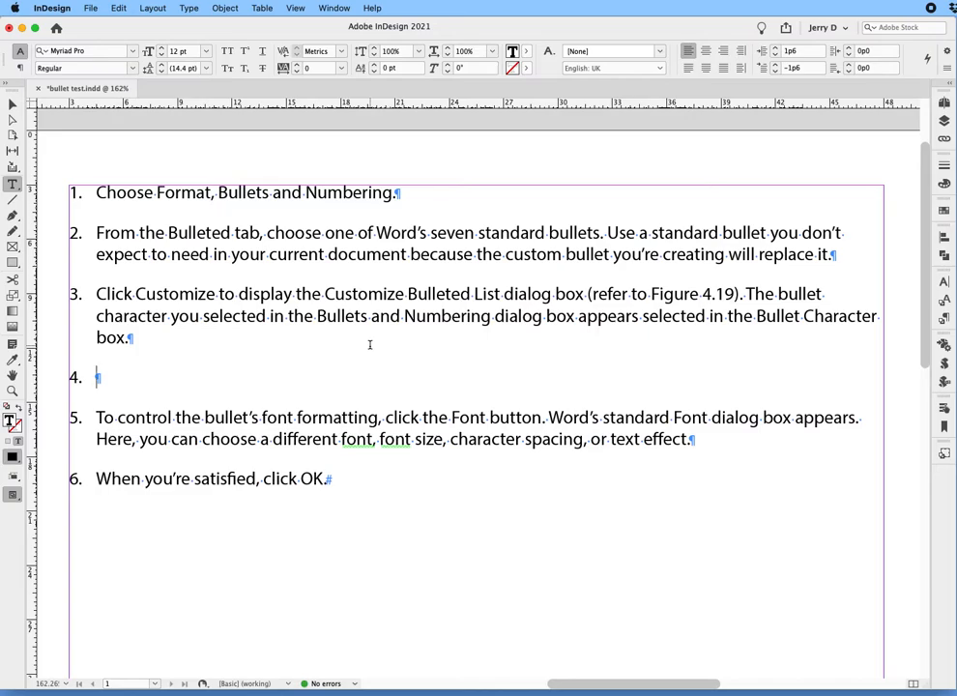
{"action": "key", "text": "BackSpace"}
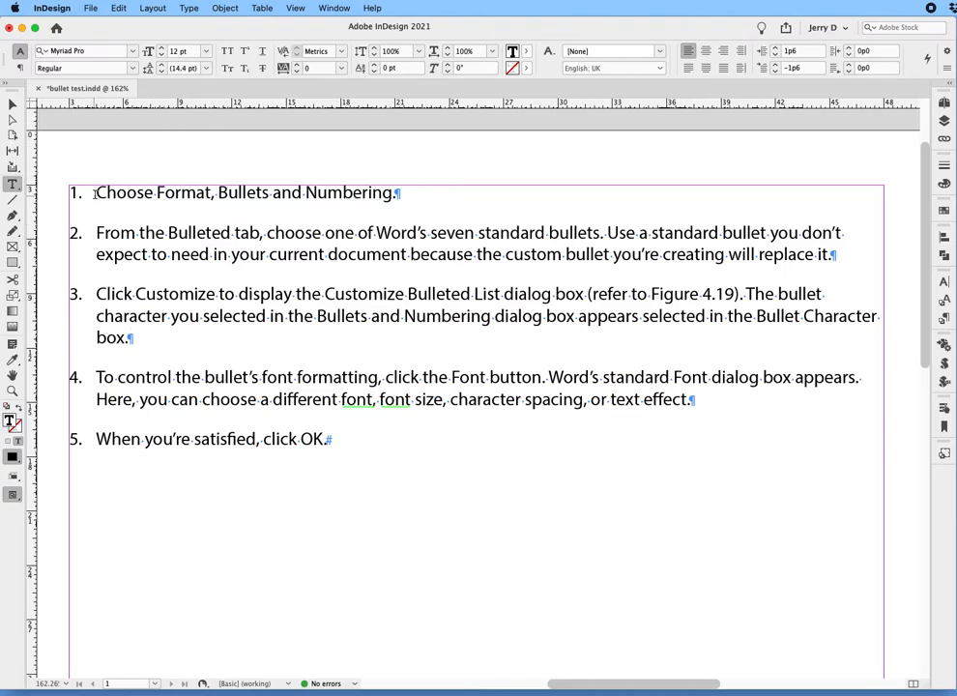
- Set the font size of the entire numbered list to 8 pt
{"action": "left_click", "coordinate": [167, 241]}
{"action": "key", "text": "super+a"}
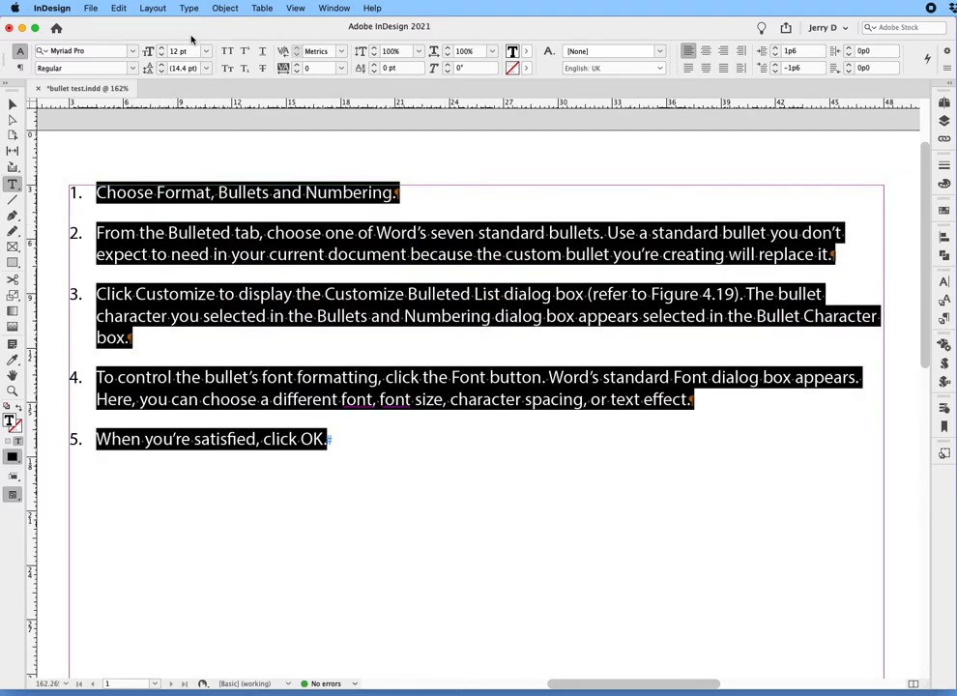
{"action": "double_click", "coordinate": [175, 52]}
{"action": "type", "text": "8"}
{"action": "key", "text": "Return"}
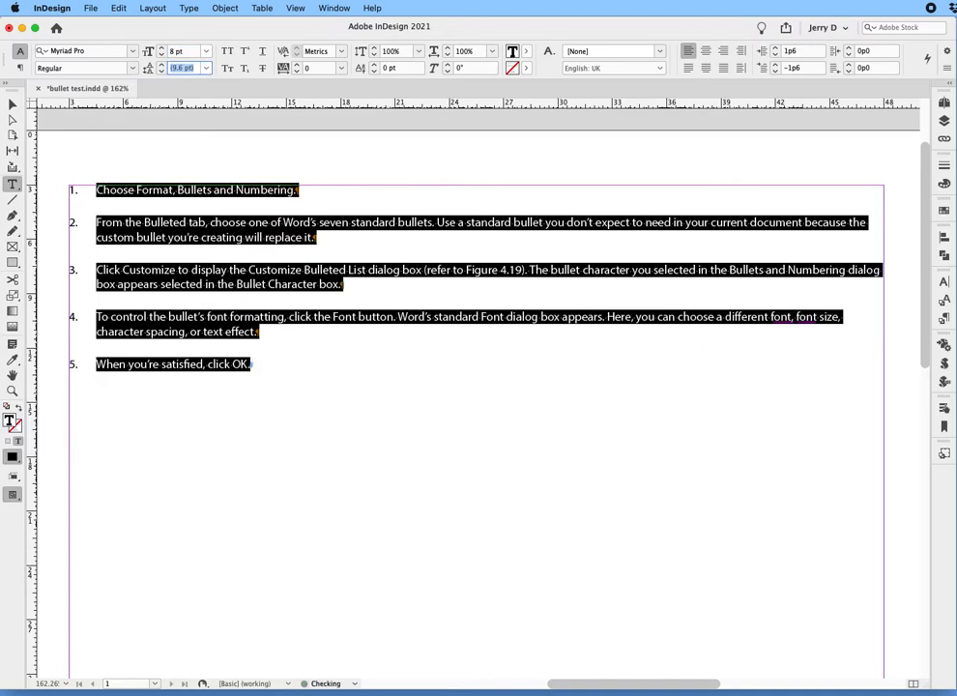
{"action": "left_click", "coordinate": [179, 382]}
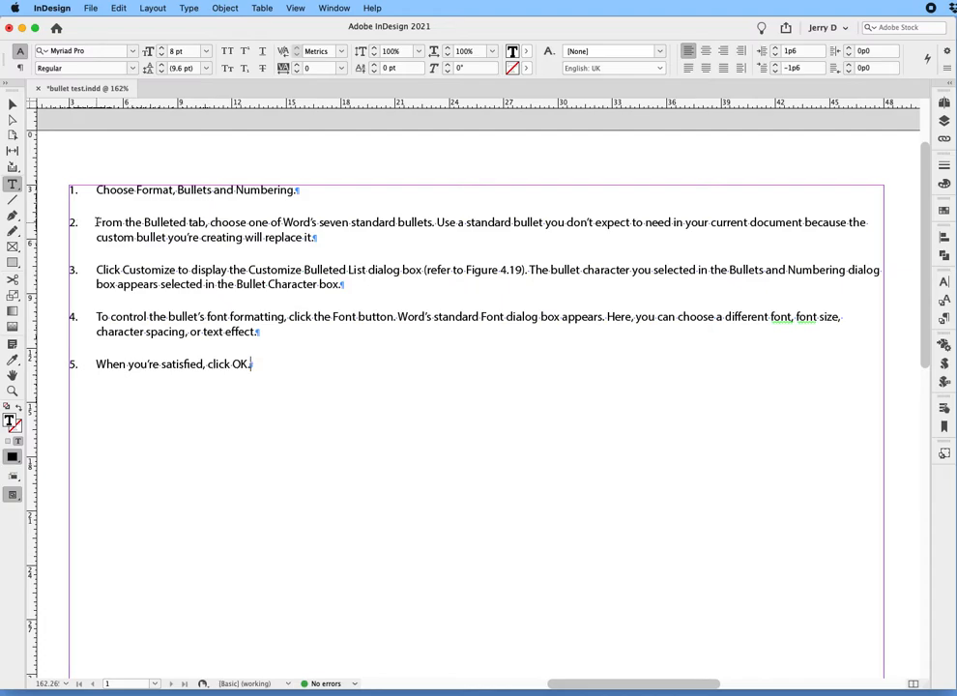
- Set the font size of all the numbered paragraphs to 20 pt
{"action": "left_click", "coordinate": [158, 284]}
{"action": "key", "text": "super+a"}
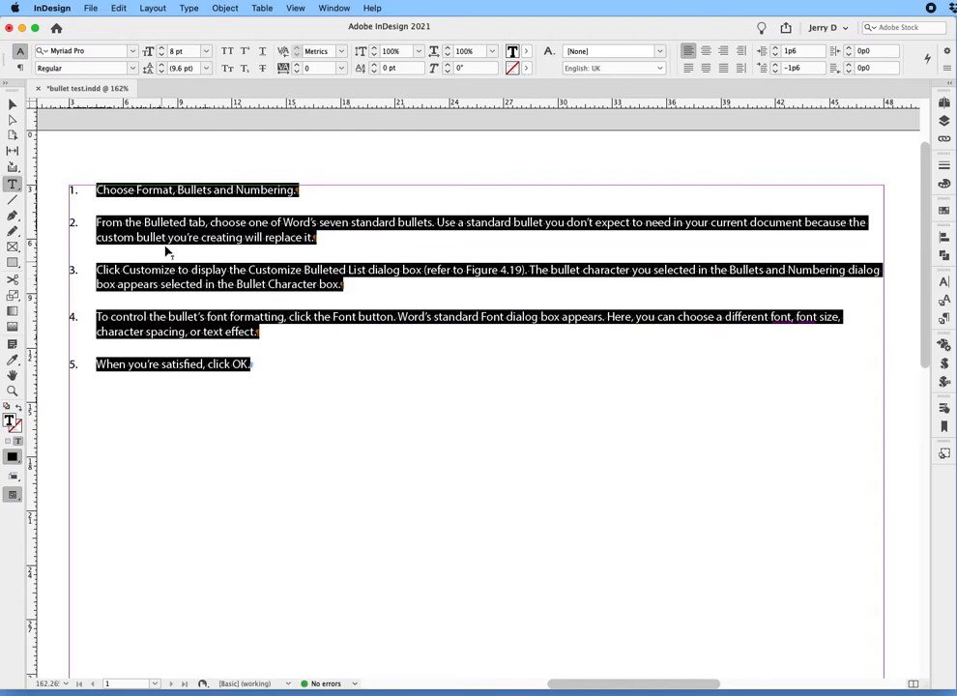
{"action": "double_click", "coordinate": [173, 51]}
{"action": "type", "text": "20"}
{"action": "key", "text": "Return"}
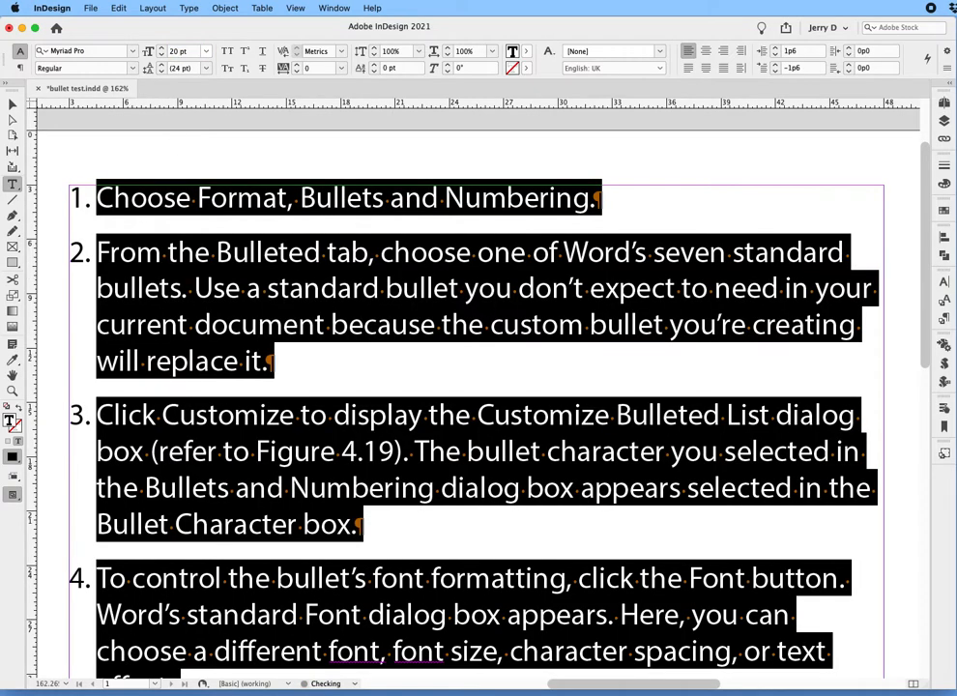
{"action": "left_click", "coordinate": [147, 225]}
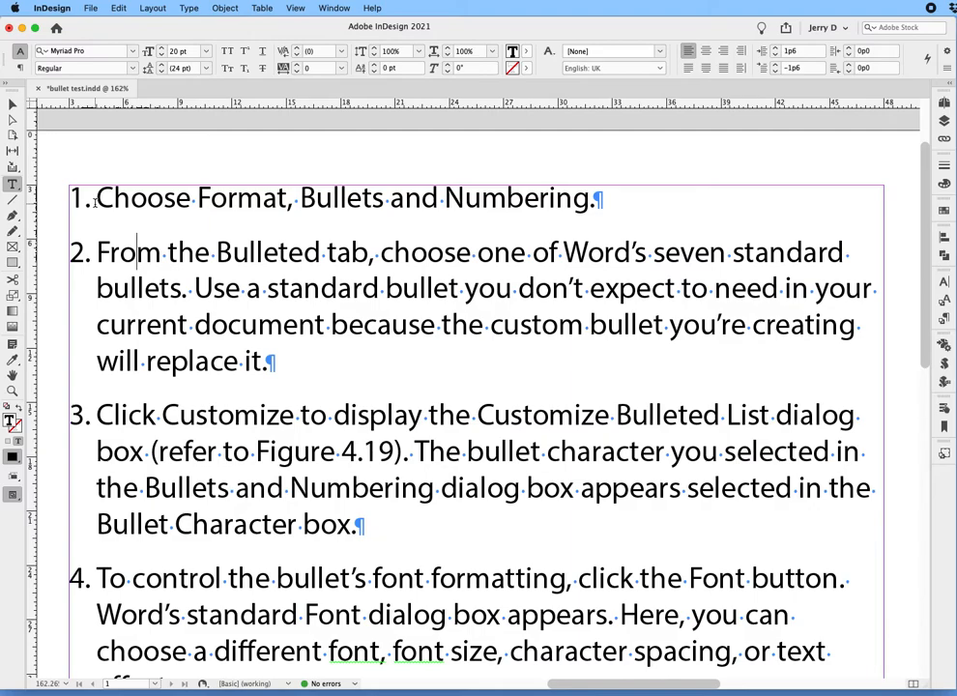
- Set the font size of the whole numbered list to 12 pt
{"action": "double_click", "coordinate": [176, 52]}
{"action": "type", "text": "12"}
{"action": "key", "text": "Return"}
{"action": "key", "text": "super+a"}
{"action": "double_click", "coordinate": [174, 52]}
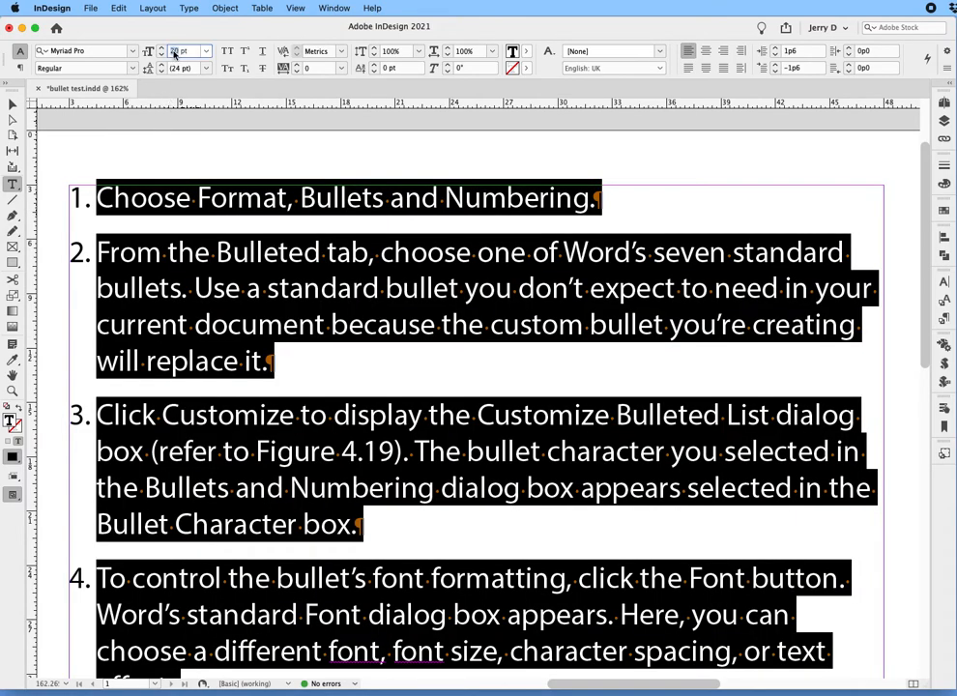
{"action": "type", "text": "12"}
{"action": "key", "text": "Return"}
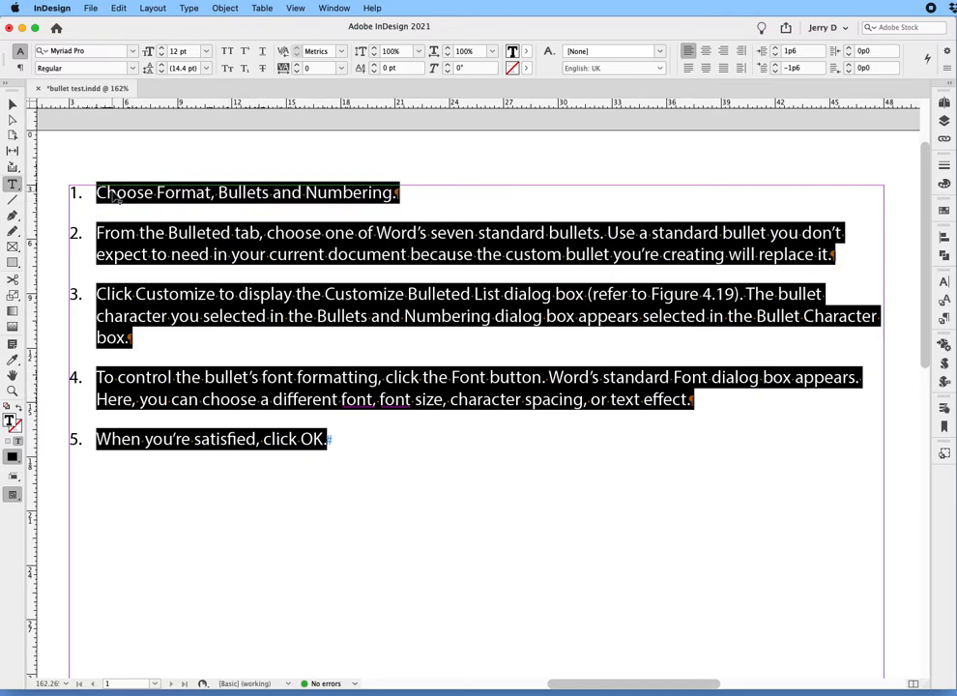
{"action": "left_click", "coordinate": [143, 456]}
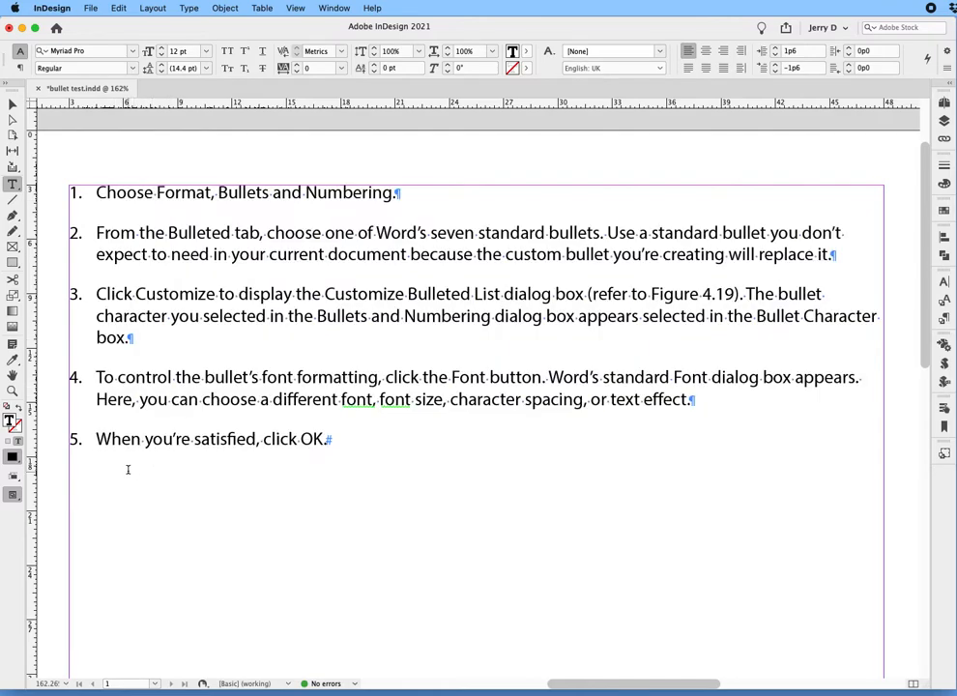
- Try a positive first-line left indent of 1p6 on all list items and undo the change
{"action": "left_click", "coordinate": [96, 193], "text": "shift"}
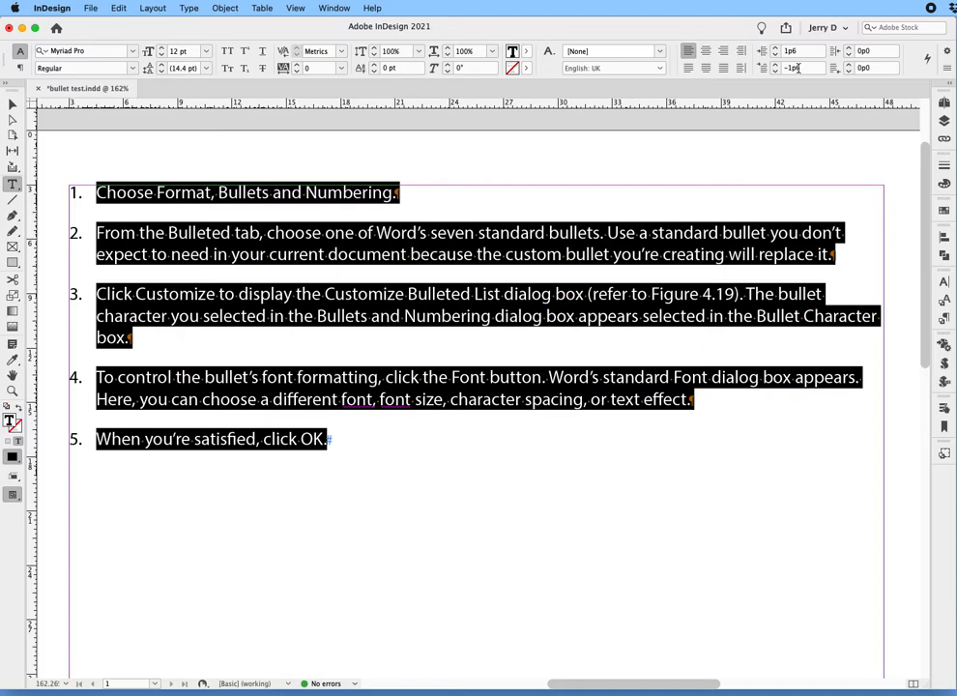
{"action": "left_click", "coordinate": [798, 68]}
{"action": "key", "text": "Left"}
{"action": "key", "text": "Left"}
{"action": "key", "text": "Left"}
{"action": "key", "text": "BackSpace"}
{"action": "left_click", "coordinate": [710, 230]}
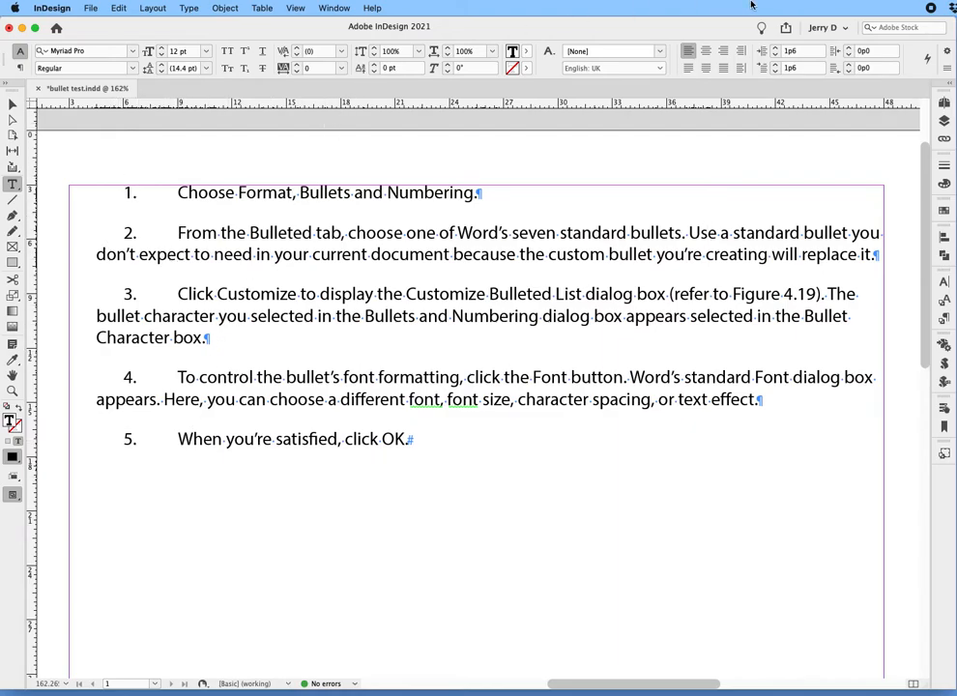
{"action": "left_click", "coordinate": [796, 67]}
{"action": "key", "text": "super+z"}
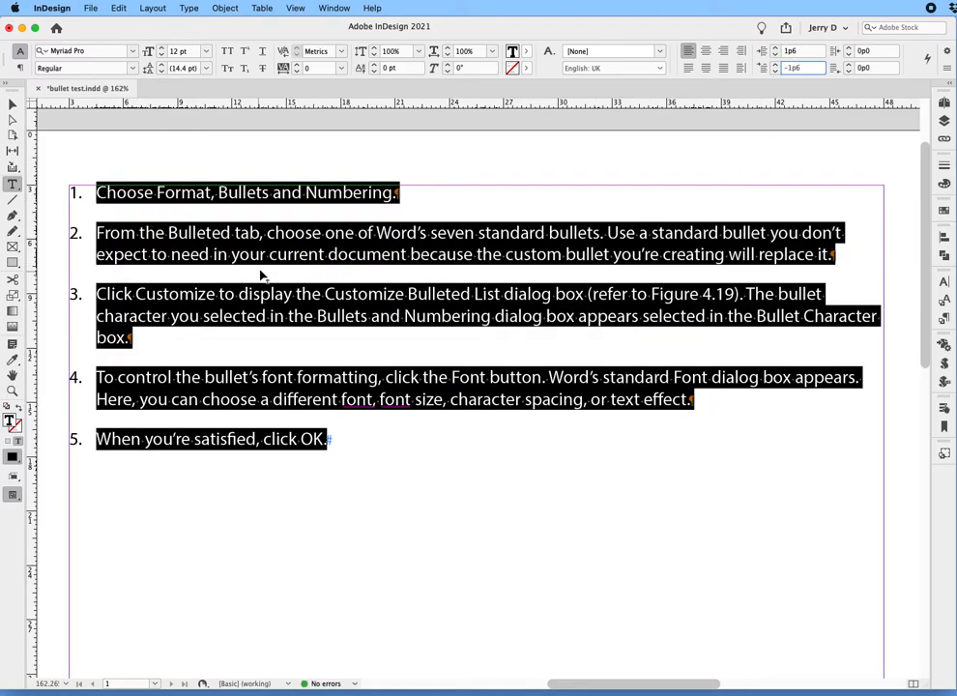
- Set item 2's first-line left indent to -1p0 and its left indent to 1p0
{"action": "left_click", "coordinate": [107, 232]}
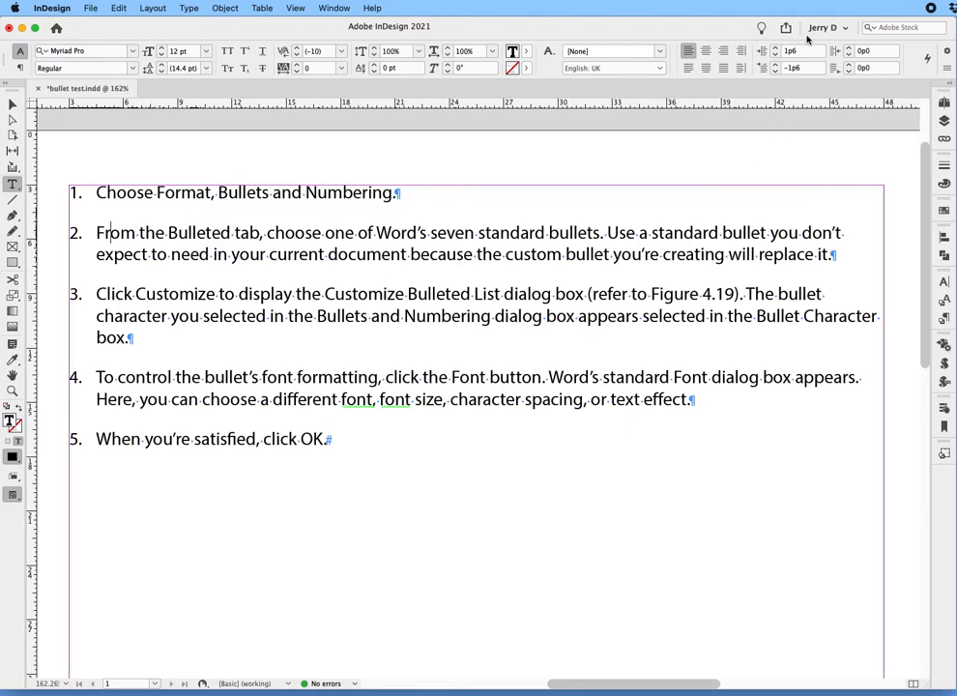
{"action": "left_click", "coordinate": [797, 69]}
{"action": "type", "text": "-1"}
{"action": "key", "text": "Tab"}
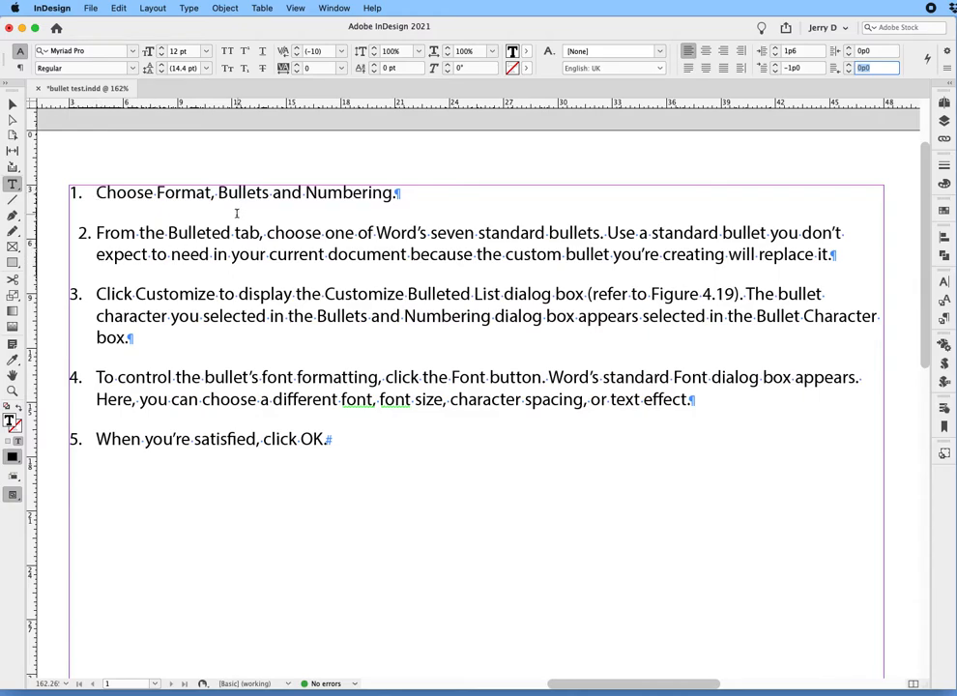
{"action": "left_click", "coordinate": [122, 234]}
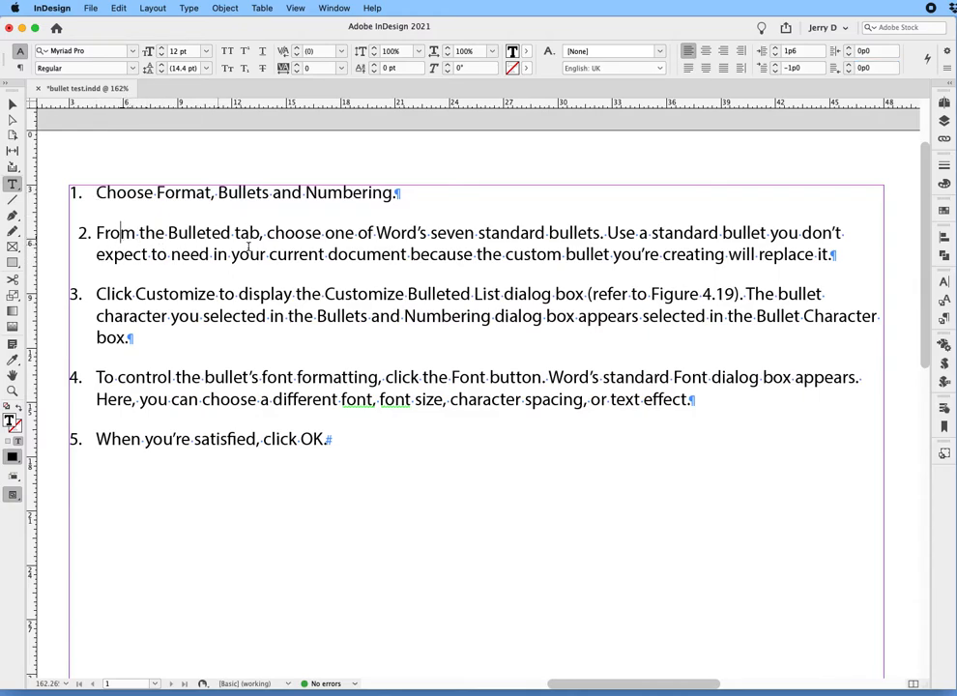
{"action": "left_click_drag", "start_coordinate": [792, 50], "coordinate": [822, 50]}
{"action": "type", "text": "1p0"}
{"action": "key", "text": "Tab"}
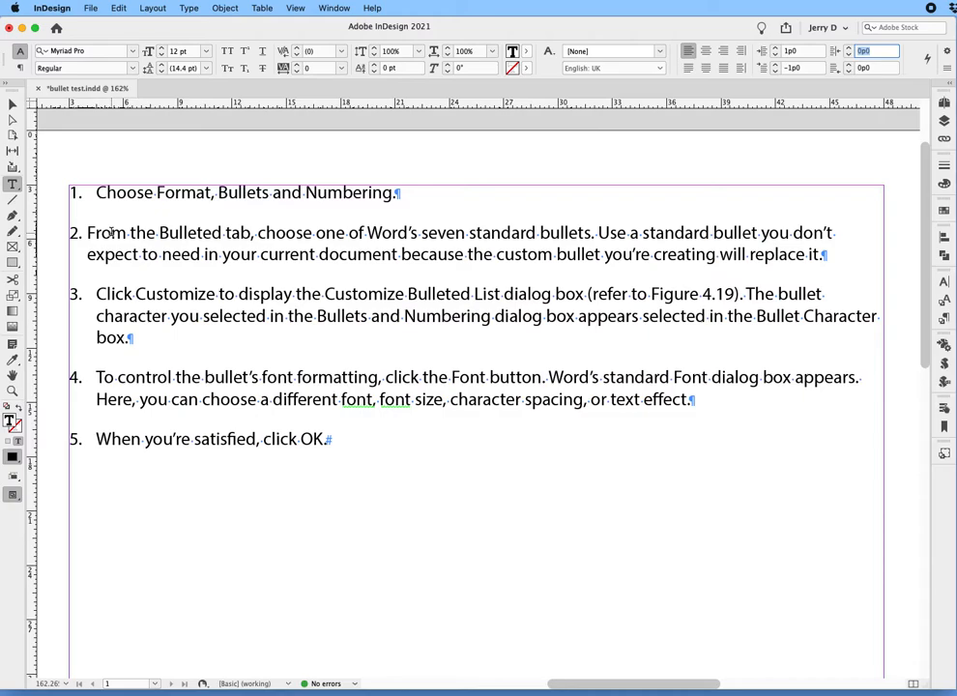
- Set the font size of the whole item 2 paragraph to 8 pt
{"action": "triple_click", "coordinate": [112, 233]}
{"action": "double_click", "coordinate": [113, 237]}
{"action": "double_click", "coordinate": [113, 237]}
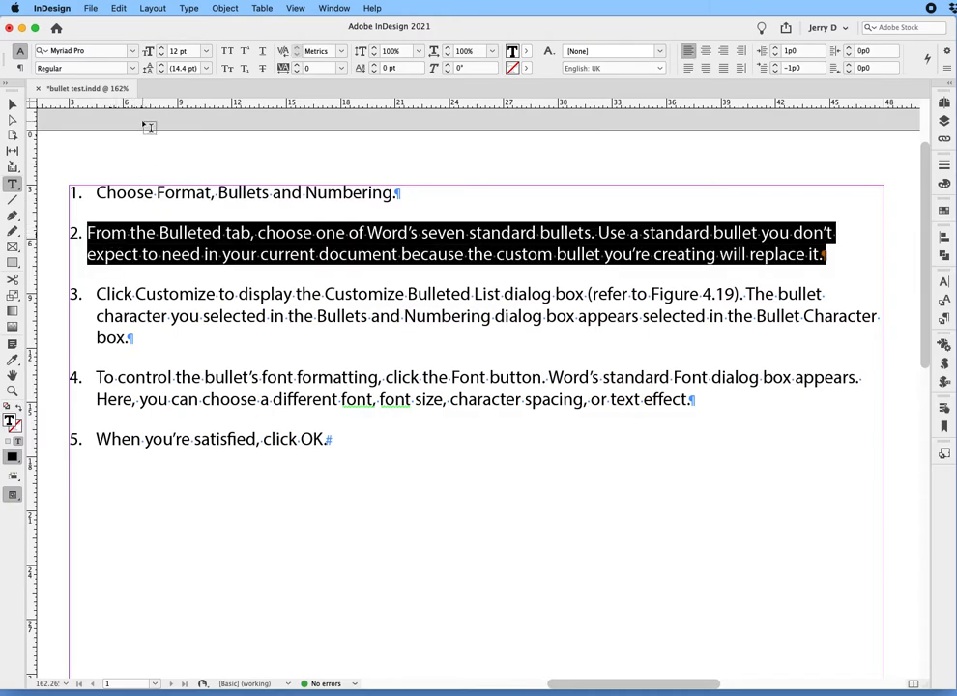
{"action": "double_click", "coordinate": [175, 51]}
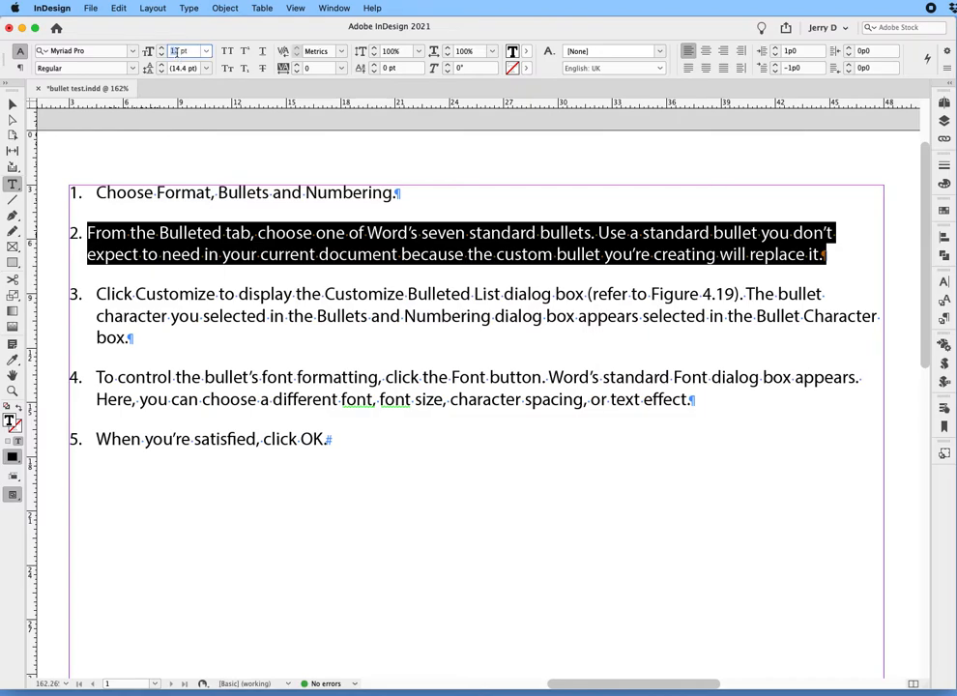
{"action": "type", "text": "8"}
{"action": "key", "text": "Return"}
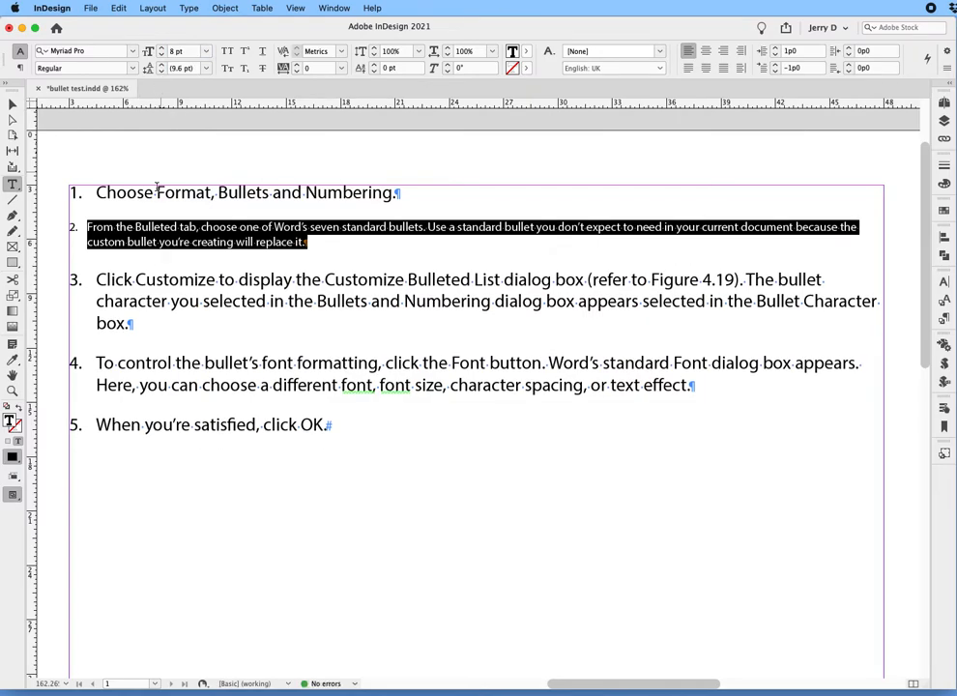
{"action": "left_click", "coordinate": [150, 259]}
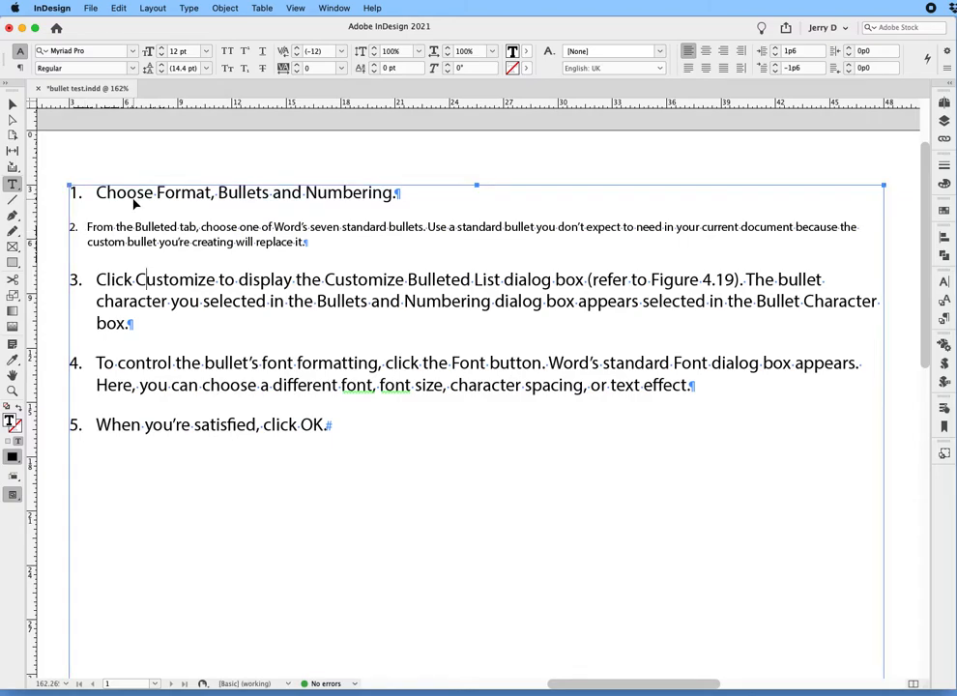
- Undo the font size and indent changes made to item 2
{"action": "key", "text": "super+z"}
{"action": "key", "text": "super+z"}
{"action": "key", "text": "super+z"}
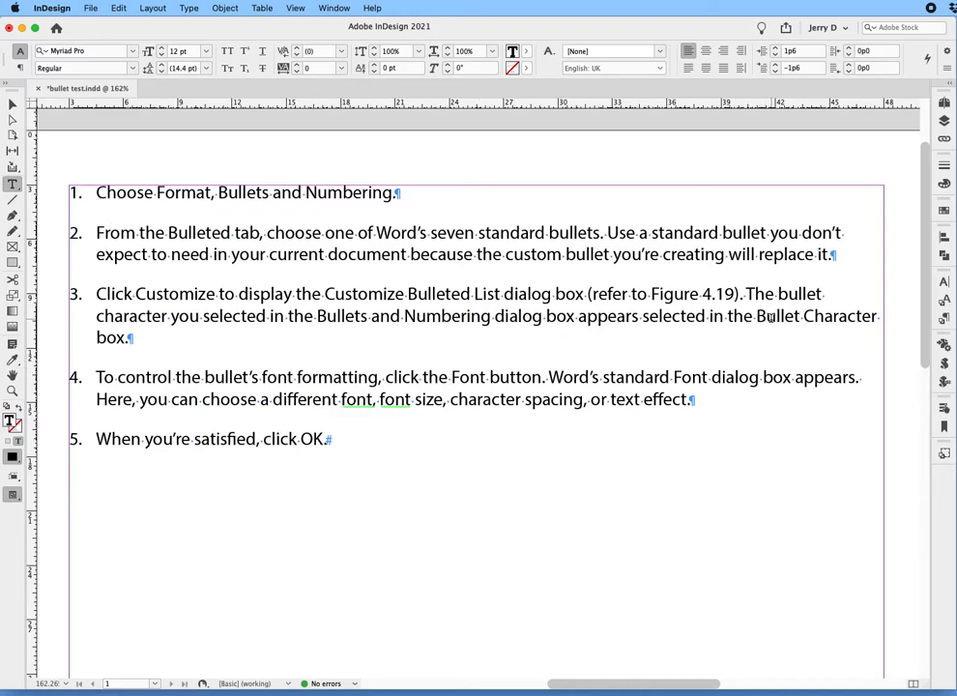
- Insert a forced line break before "Bullet Character box." in item 3, keeping the text in the same numbered item
{"action": "left_click", "coordinate": [756, 316]}
{"action": "key", "text": "Return"}
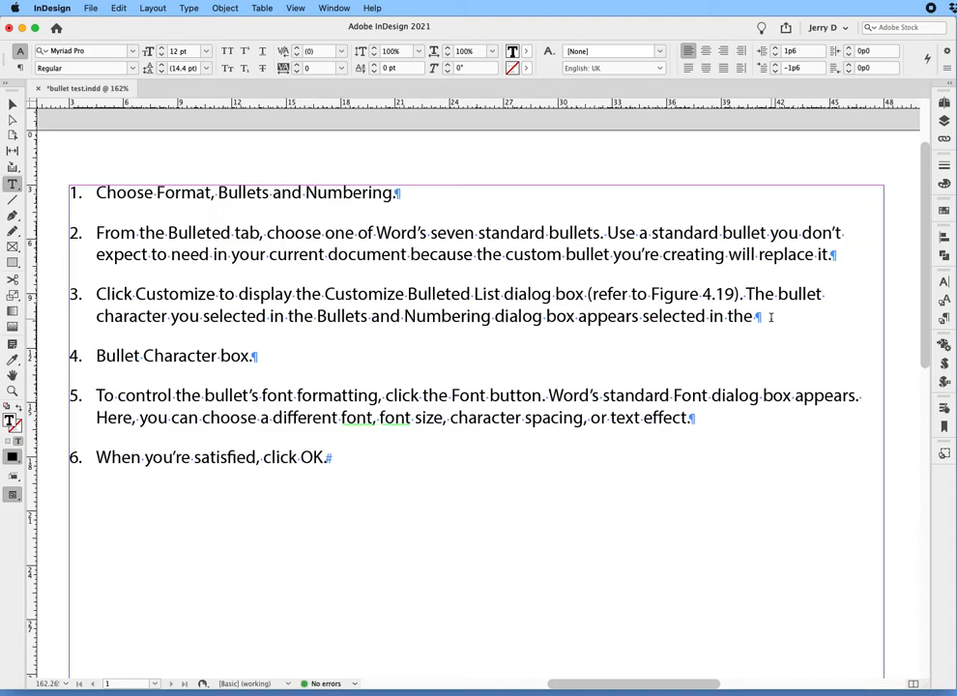
{"action": "key", "text": "BackSpace"}
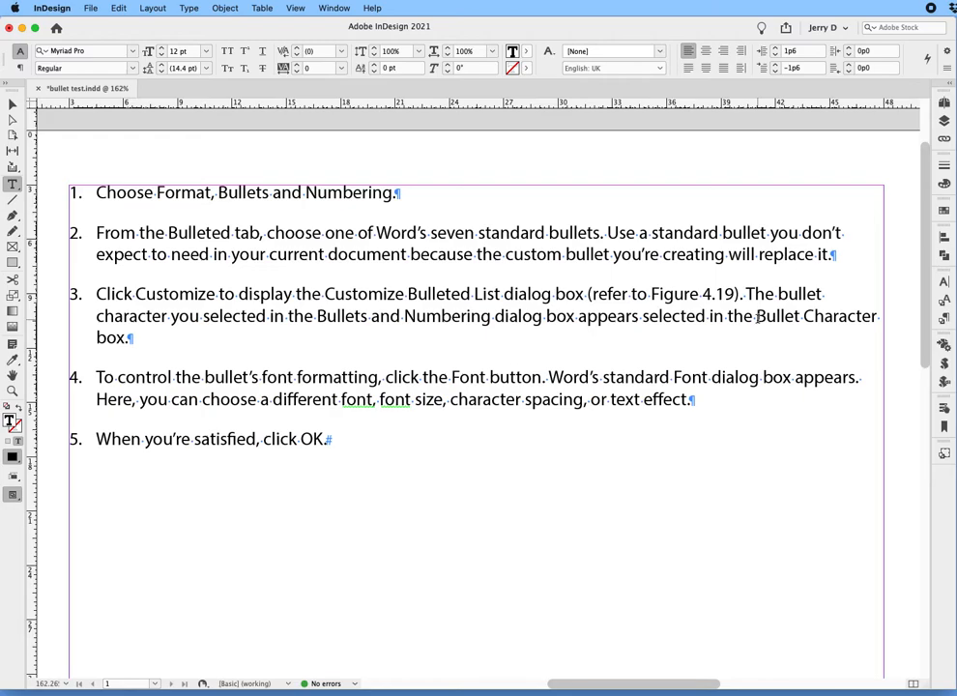
{"action": "key", "text": "shift+Return"}
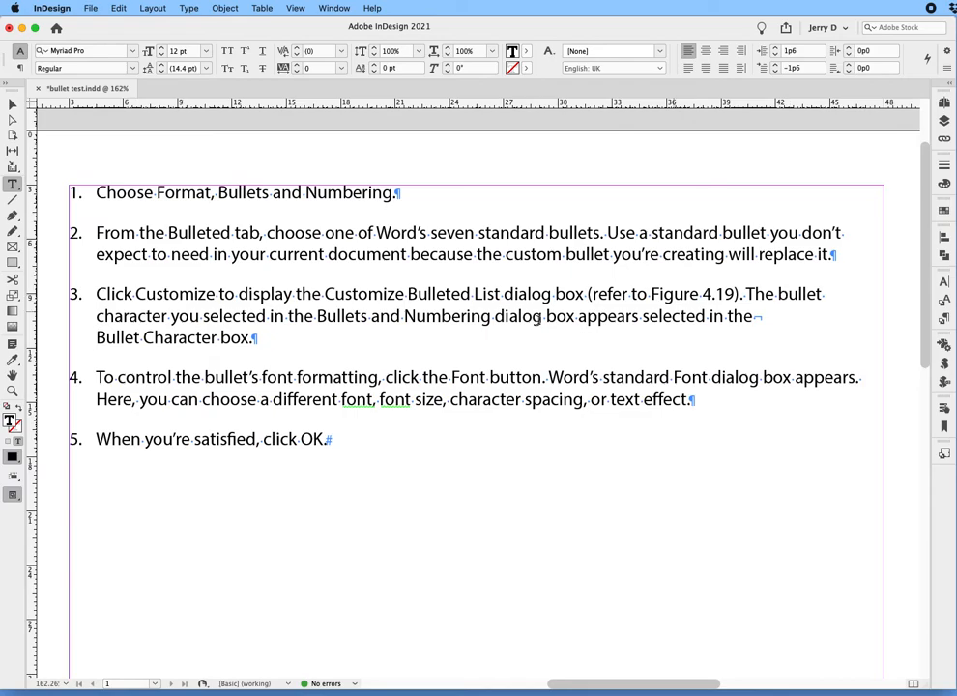
- Insert a forced line break in item 3 before "The bullet character", keeping it within the same numbered item
{"action": "left_click", "coordinate": [749, 293]}
{"action": "key", "text": "Return"}
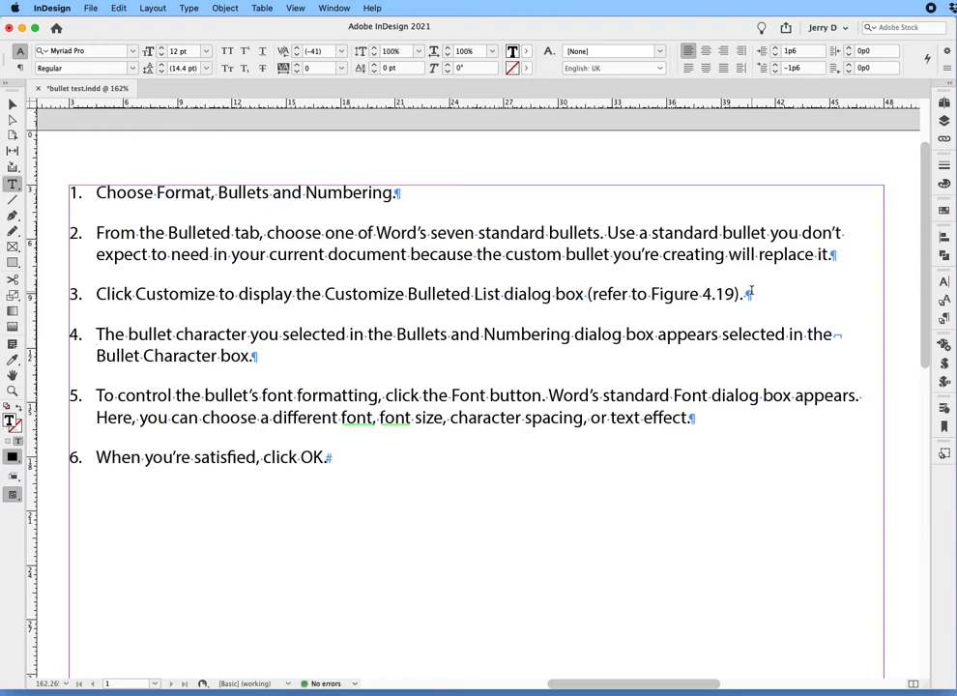
{"action": "key", "text": "BackSpace"}
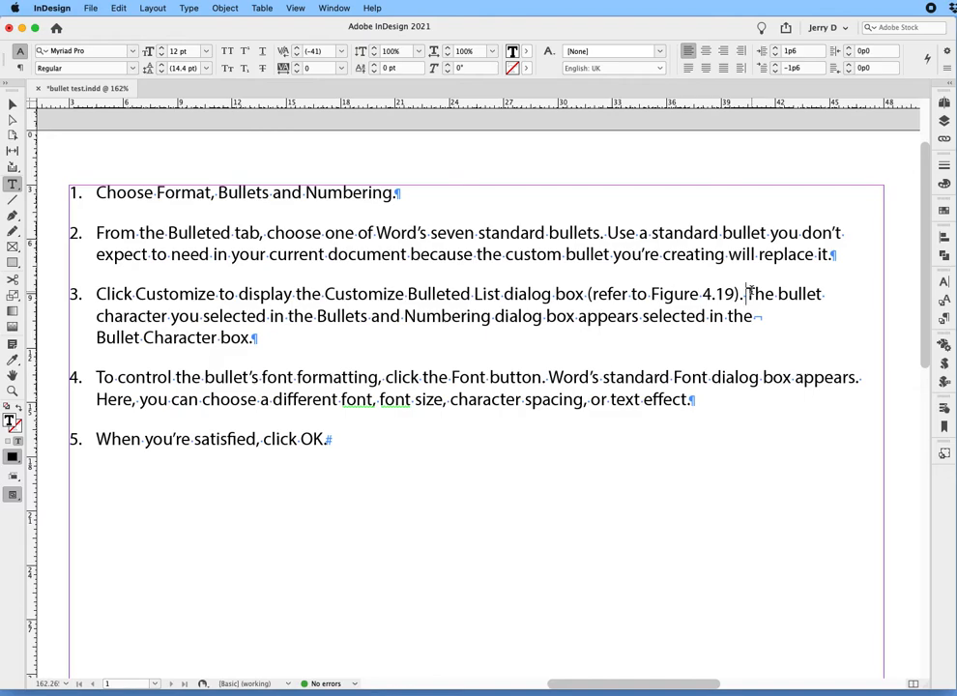
{"action": "key", "text": "shift+Return"}
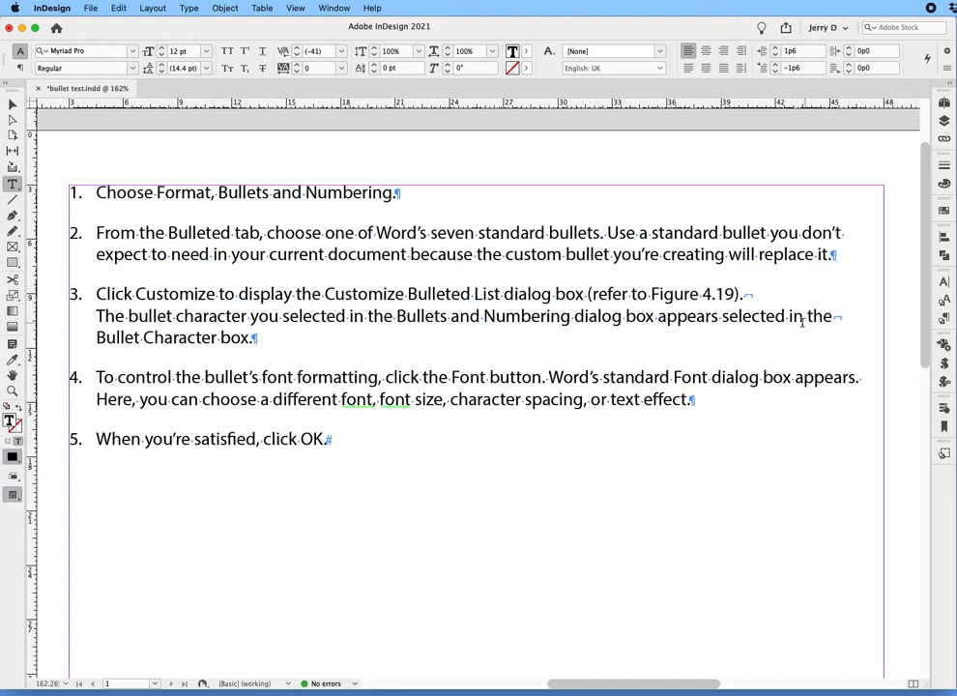
- Examine the forced line break markers at the line ends of item 3 up close
{"action": "left_click", "coordinate": [893, 340]}
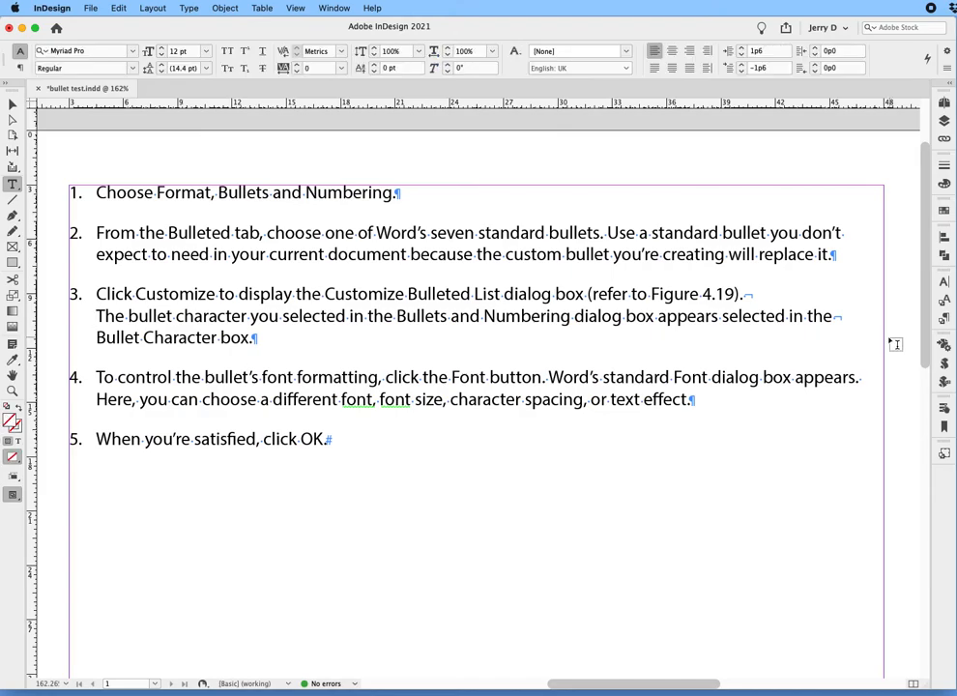
{"action": "left_click_drag", "start_coordinate": [553, 178], "coordinate": [687, 320]}
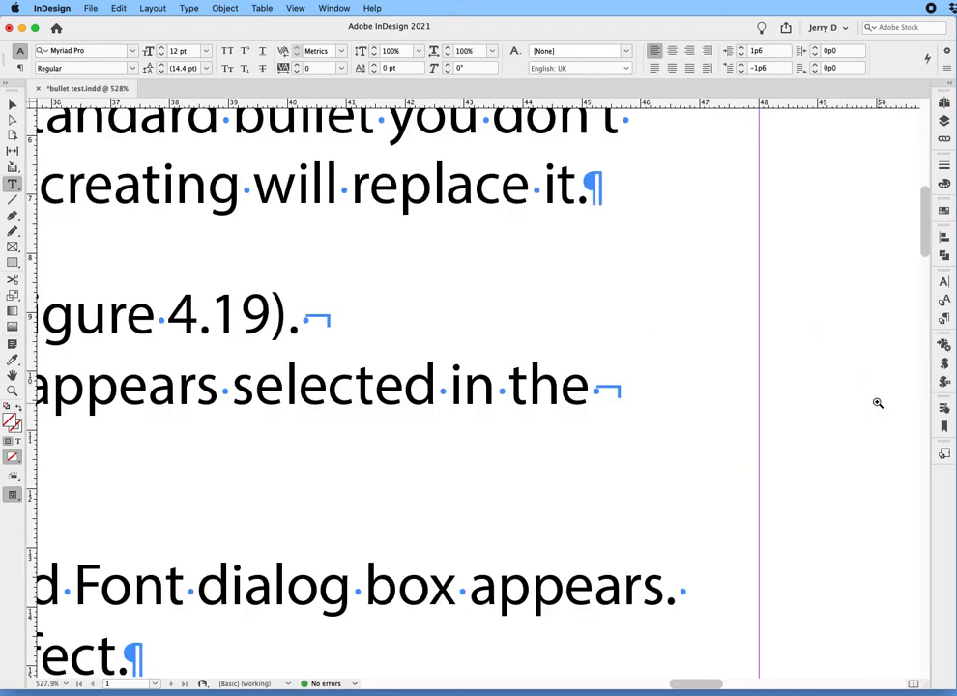
{"action": "left_click", "coordinate": [592, 163]}
{"action": "double_click", "coordinate": [328, 317]}
{"action": "key", "text": "Left"}
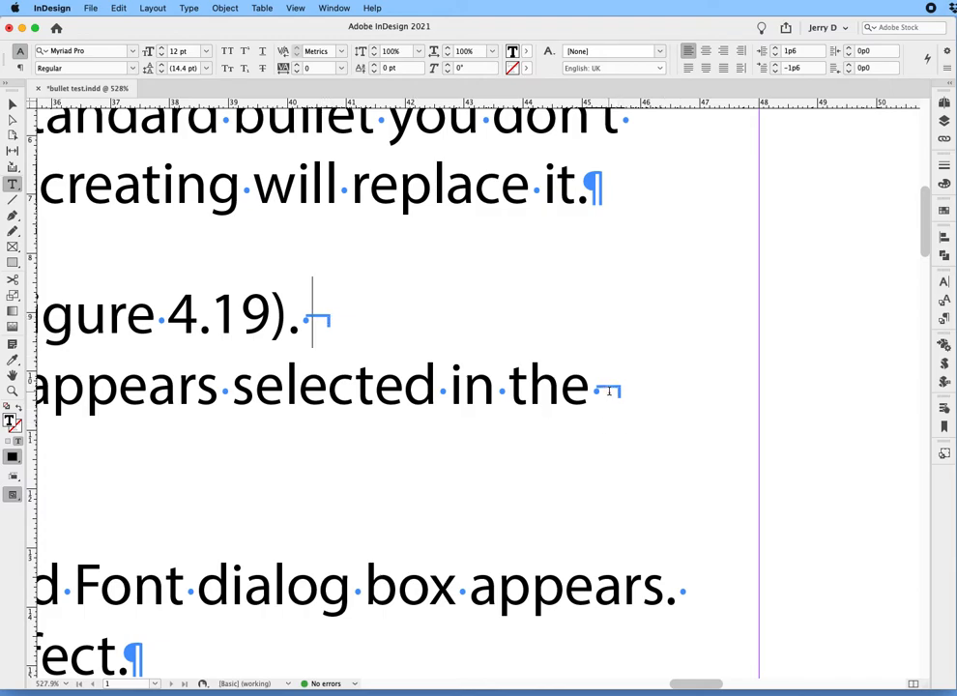
{"action": "key", "text": "super+0"}
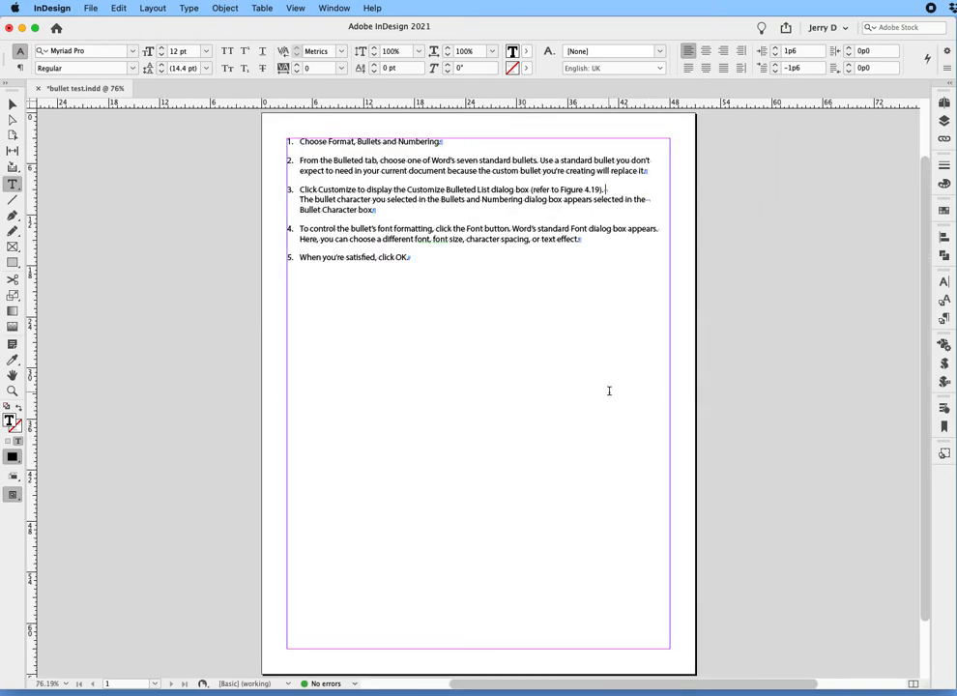
{"action": "key", "text": "super+space"}
{"action": "left_click_drag", "start_coordinate": [267, 135], "coordinate": [711, 313]}
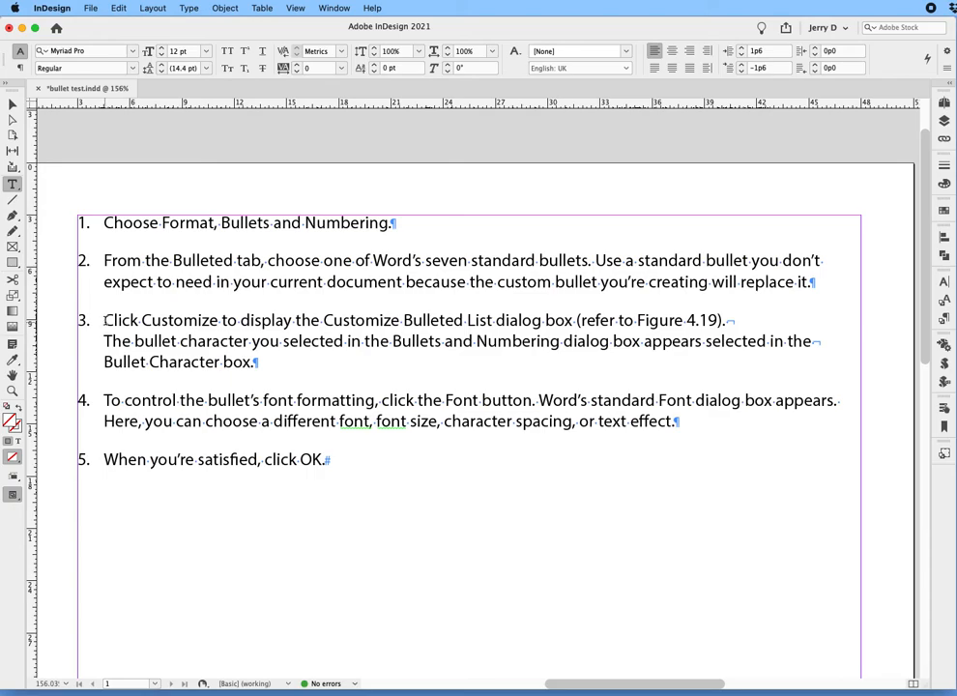
{"action": "left_click", "coordinate": [101, 321]}
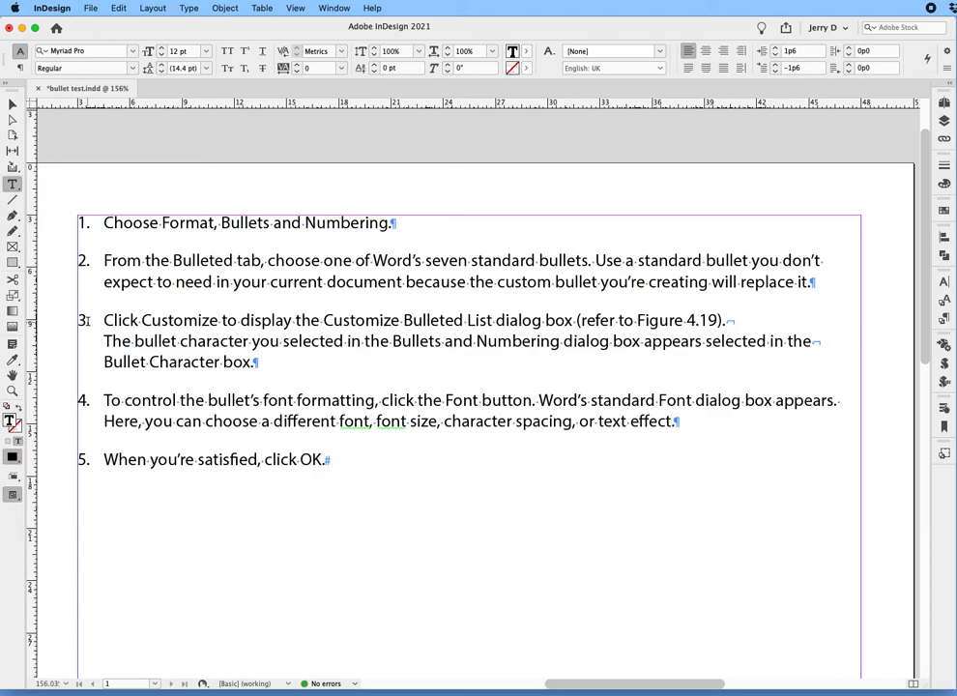